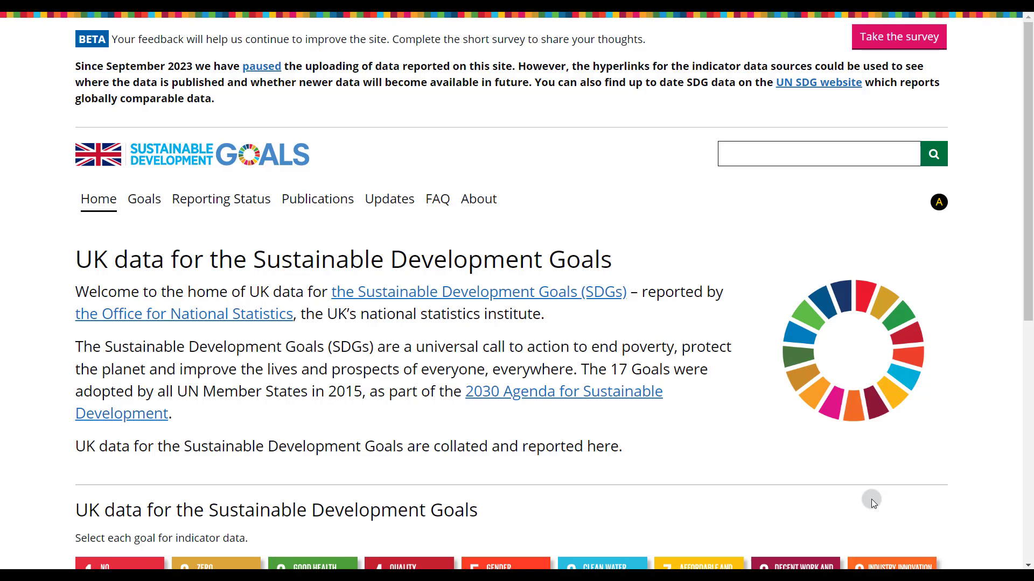
# Open the site configuration page linked in the home page's footer.
pyautogui.scroll(-6, 872, 502)
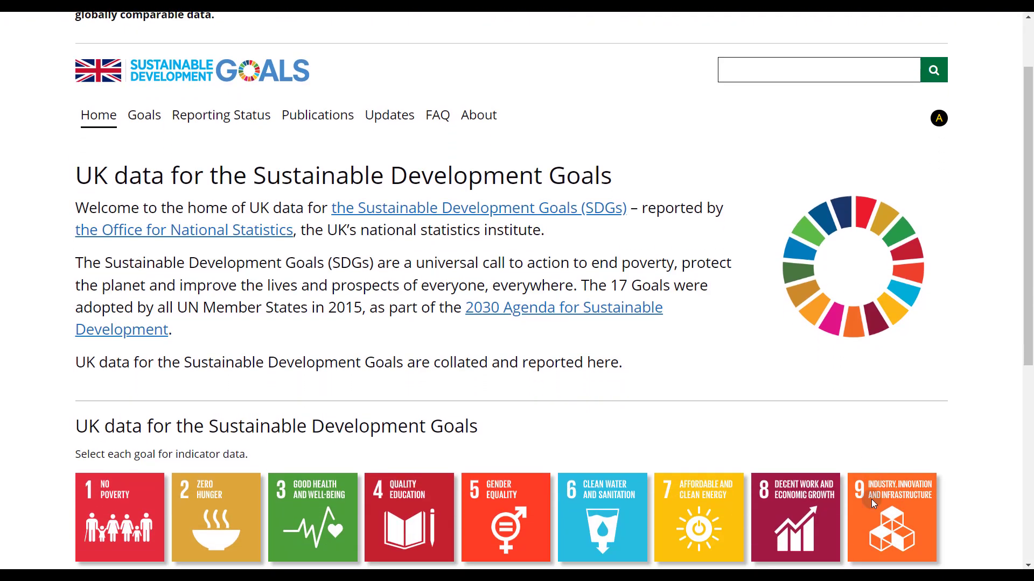
pyautogui.scroll(-2, 871, 499)
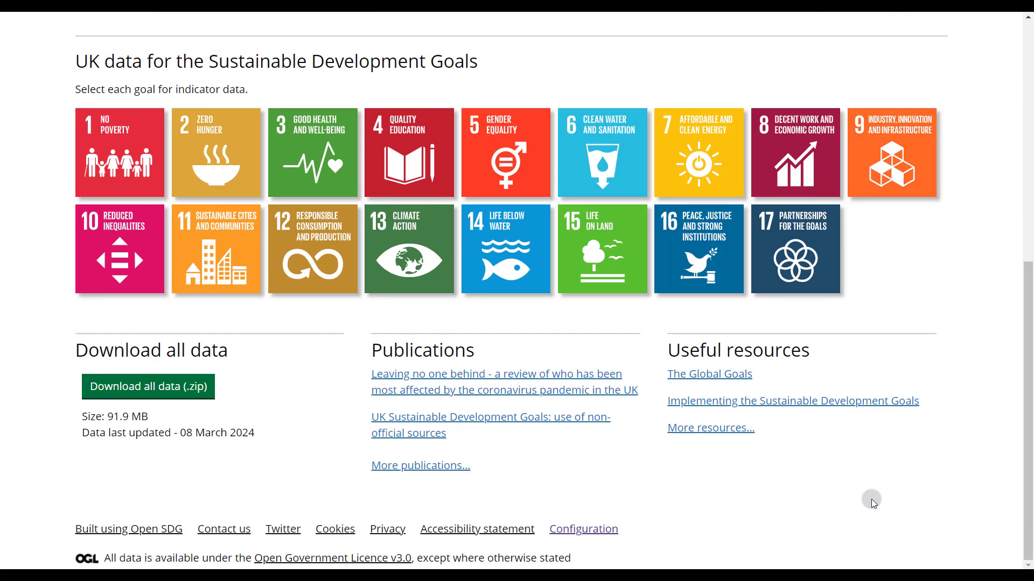
pyautogui.click(590, 531)
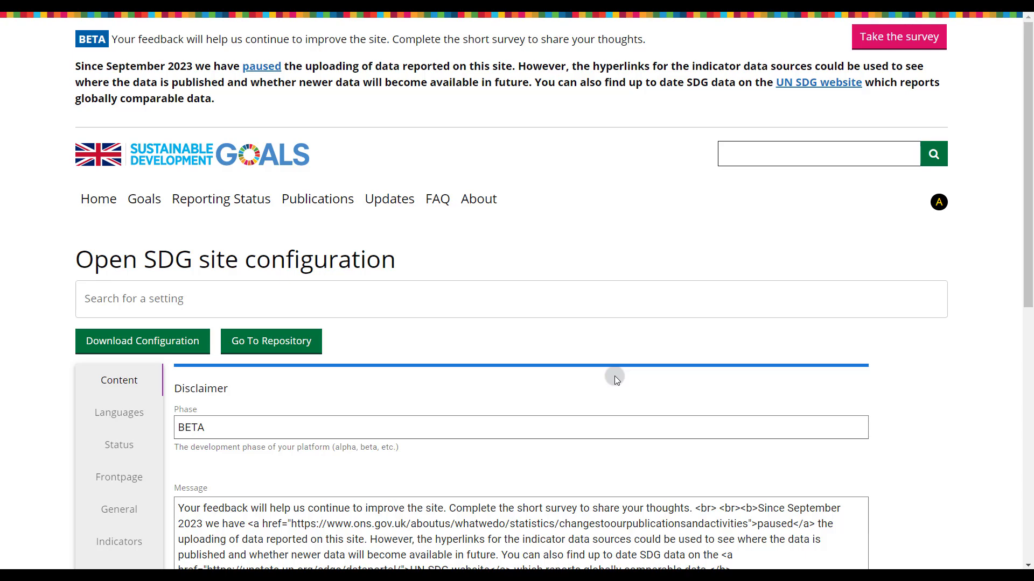
# Browse the Languages, Frontpage and Maps categories of the site configuration settings.
pyautogui.scroll(-2, 615, 375)
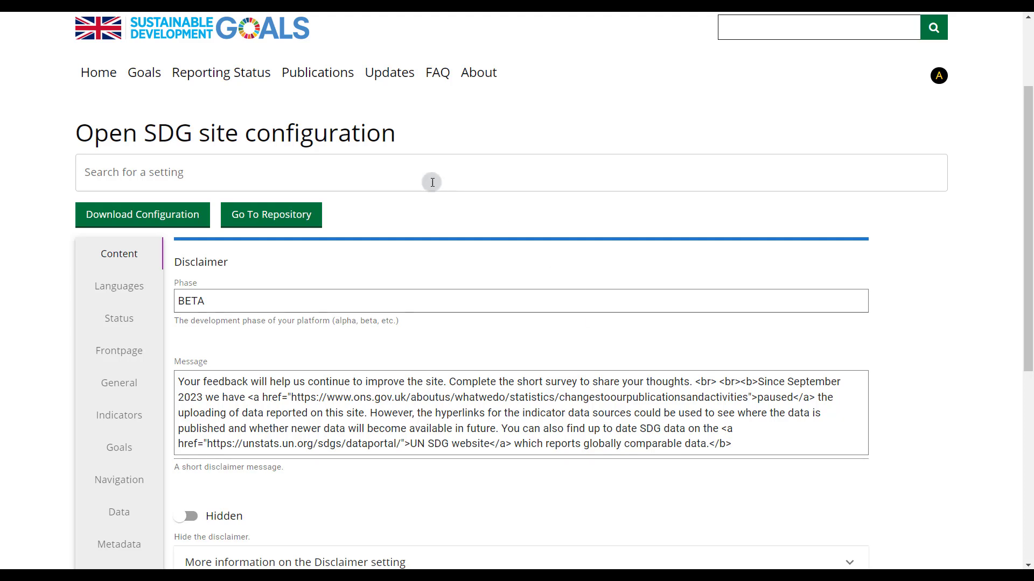
pyautogui.click(113, 298)
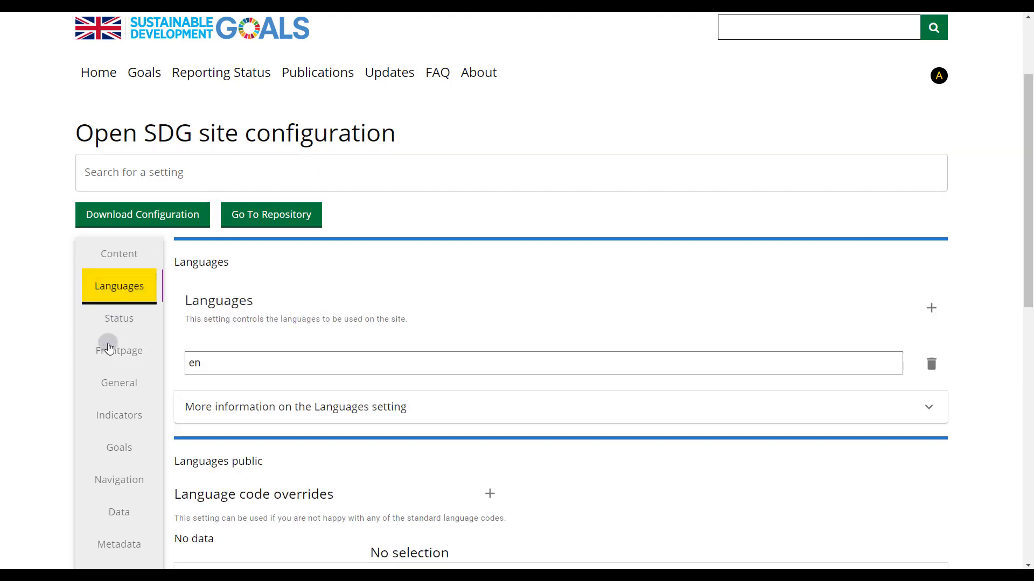
pyautogui.click(106, 357)
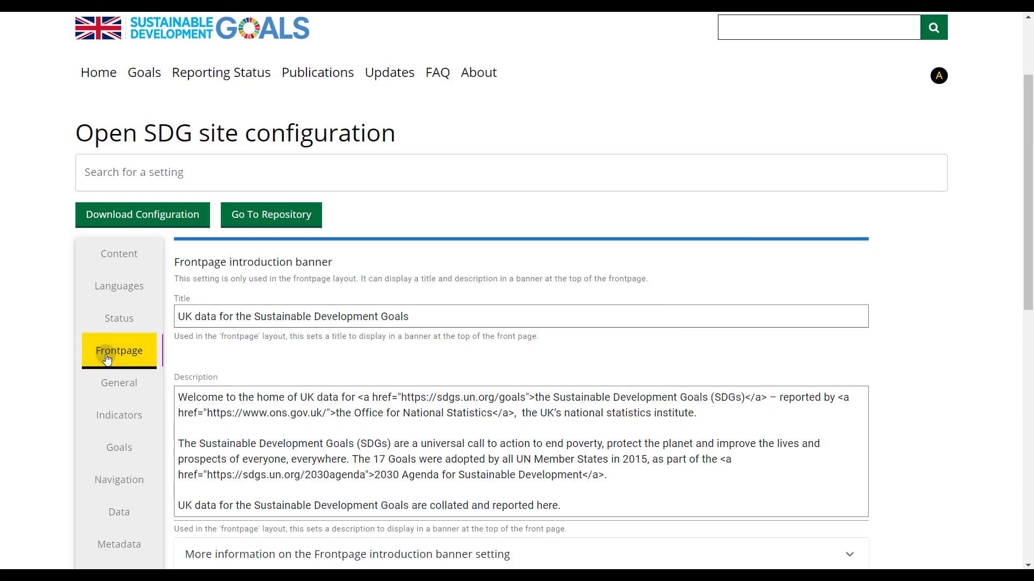
pyautogui.scroll(-4, 106, 359)
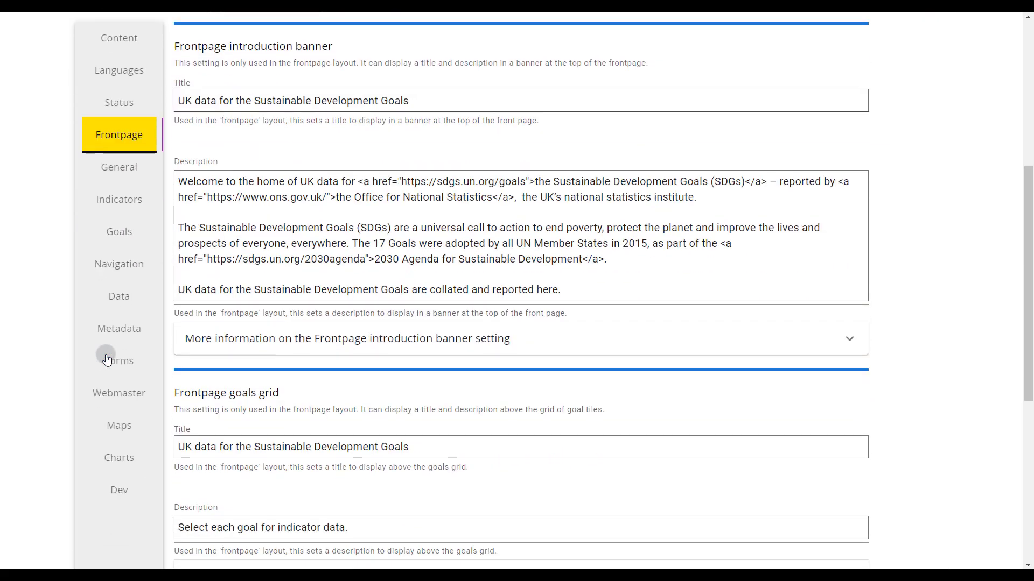
pyautogui.click(106, 421)
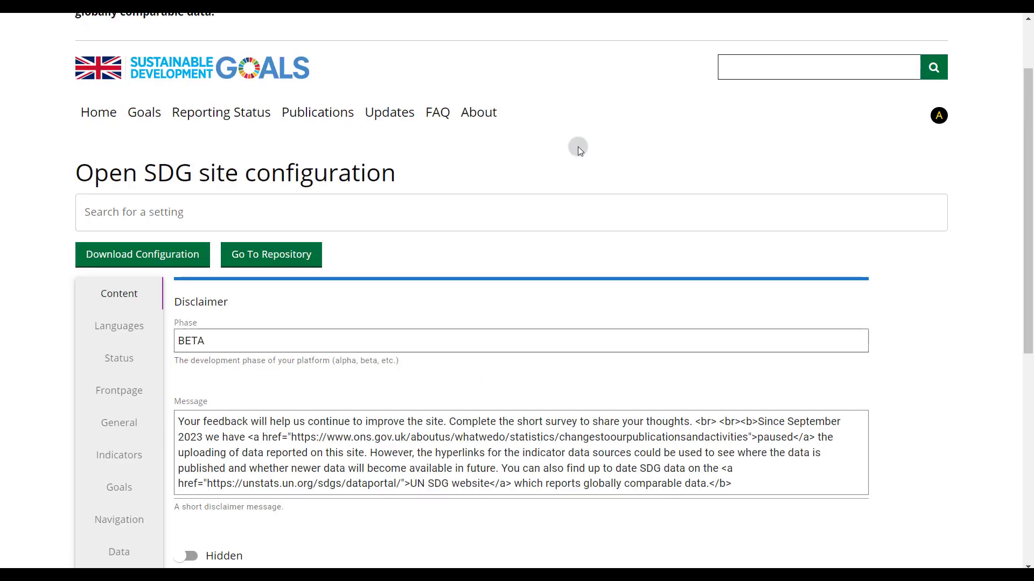
# Search the settings for "lan", open the languages setting and look over the language options.
pyautogui.click(529, 204)
pyautogui.write('lan')
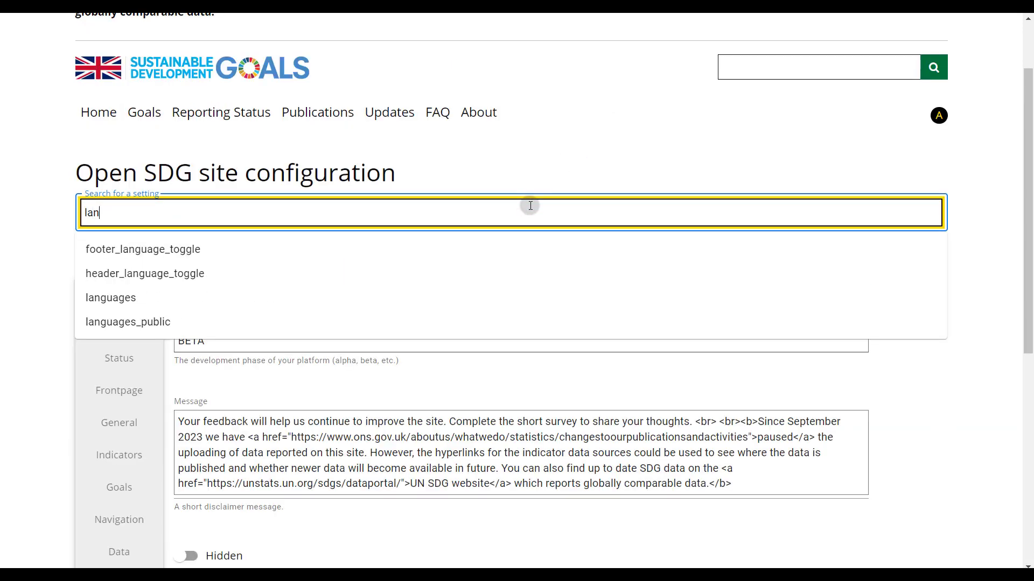
pyautogui.click(201, 298)
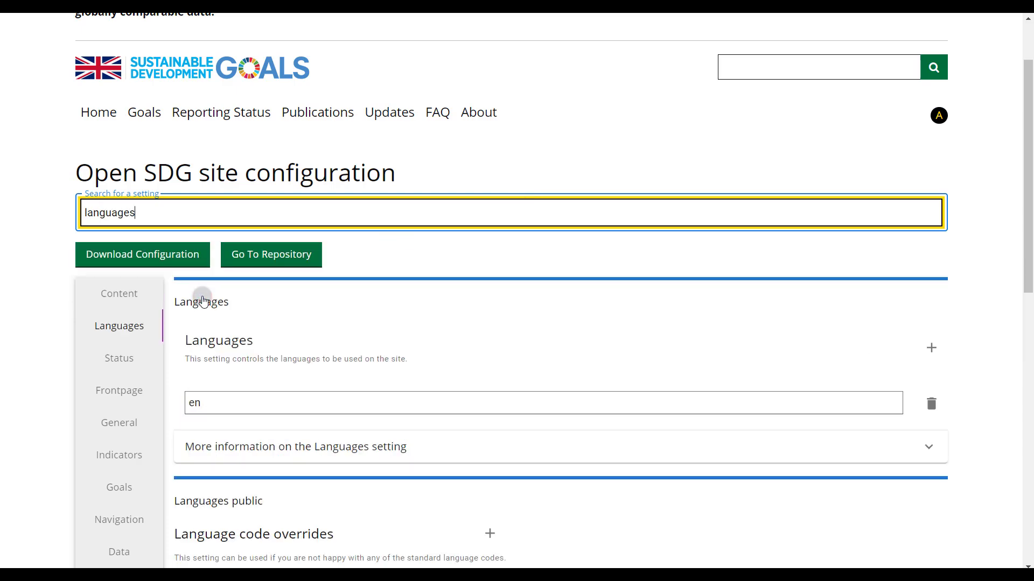
pyautogui.scroll(-5, 203, 302)
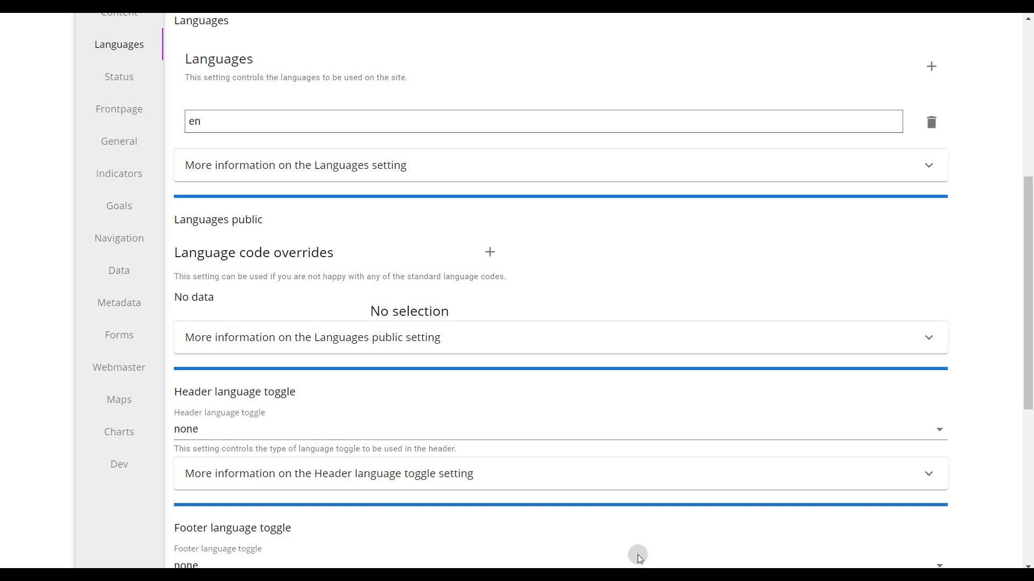
pyautogui.scroll(4, 494, 227)
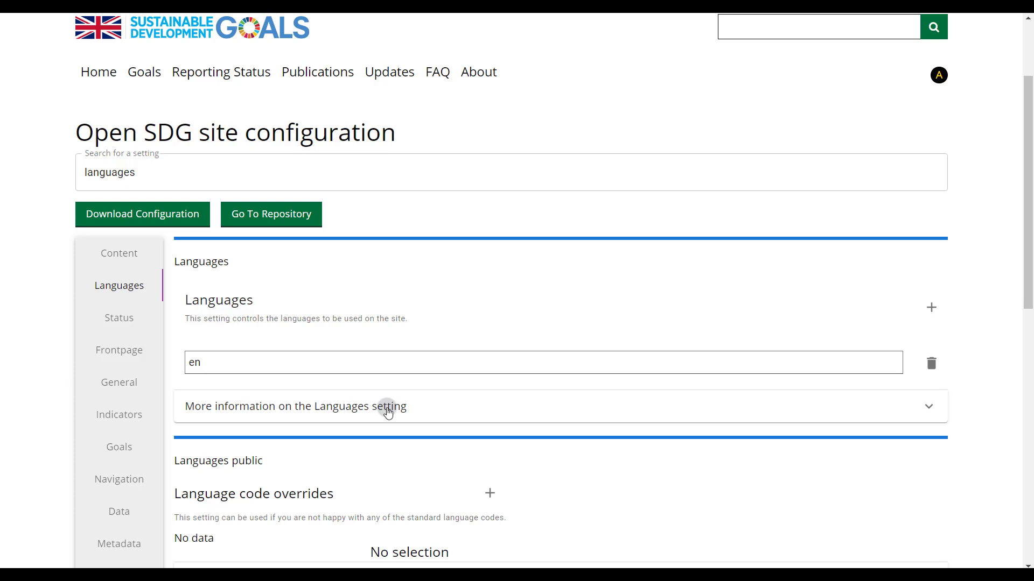
# Expand the additional information on the Languages setting and open its linked documentation.
pyautogui.click(389, 412)
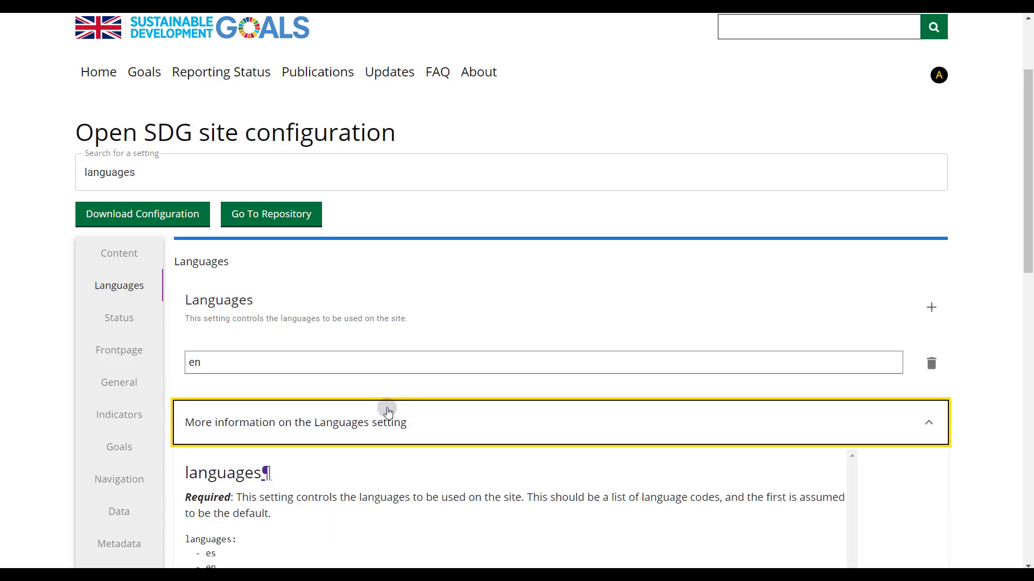
pyautogui.scroll(-2, 388, 412)
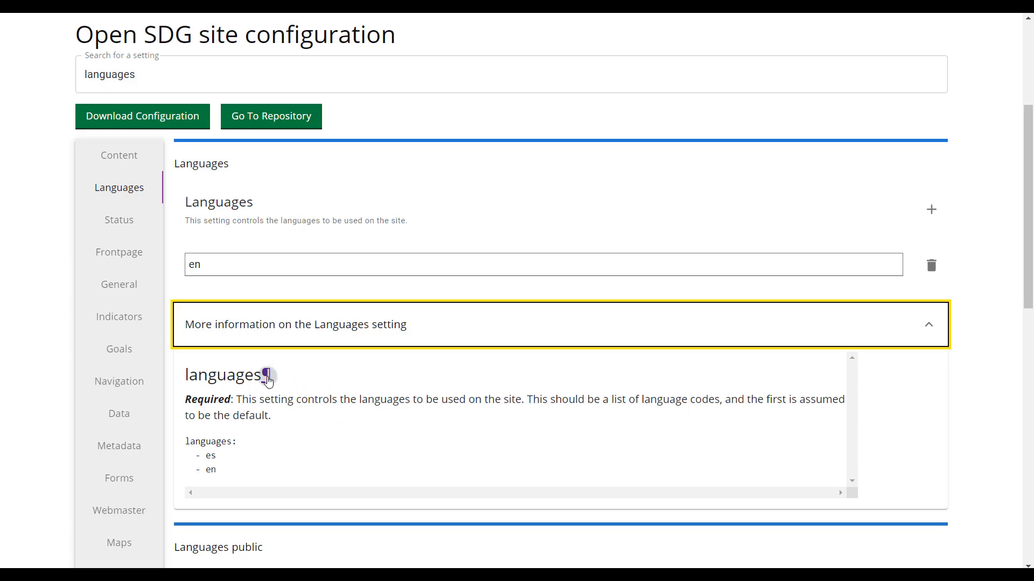
pyautogui.click(267, 380)
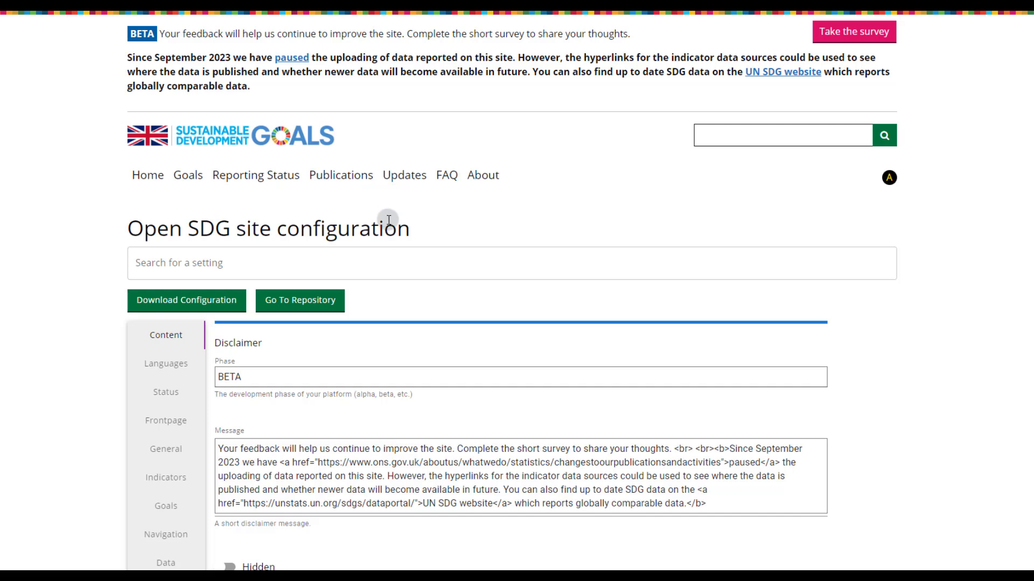
# Search the configuration settings for "Coun" and open the country setting.
pyautogui.click(255, 265)
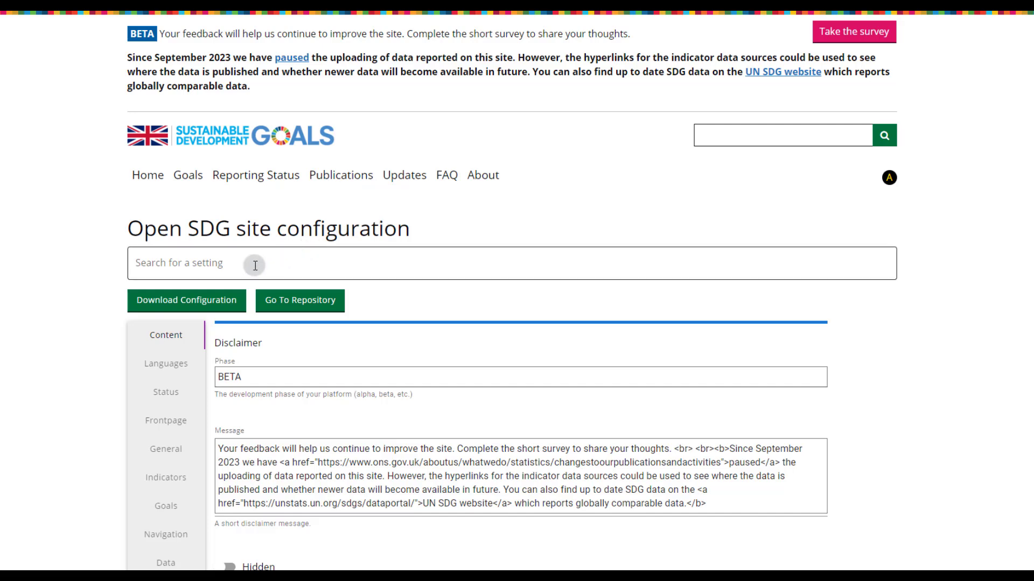
pyautogui.write('Coun')
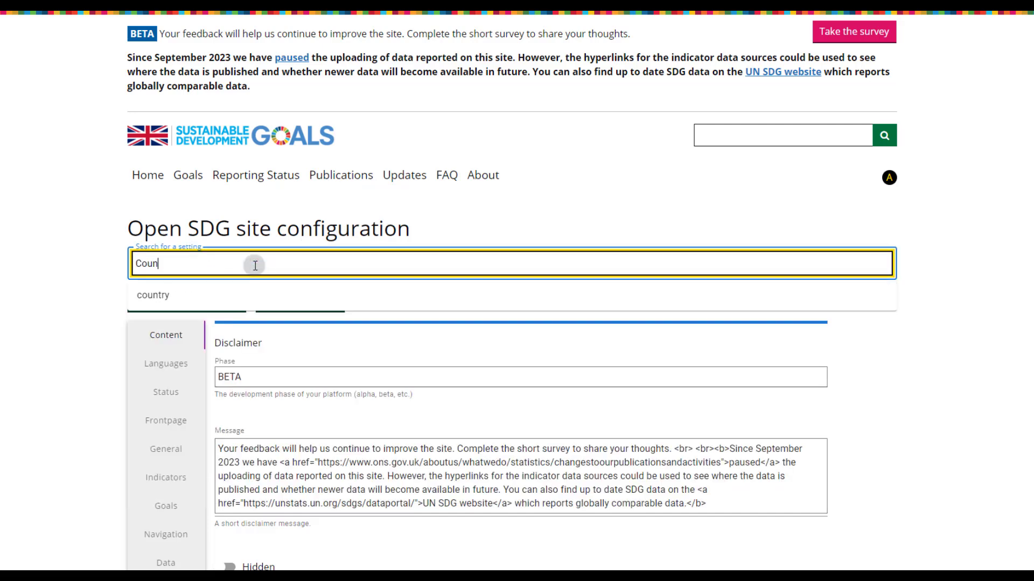
pyautogui.click(203, 296)
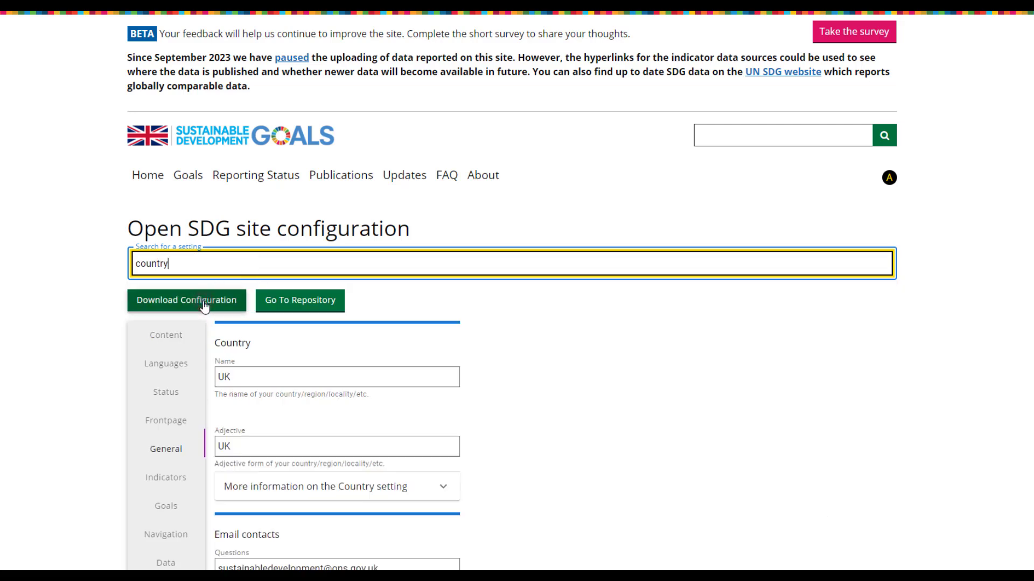
pyautogui.scroll(-5, 203, 306)
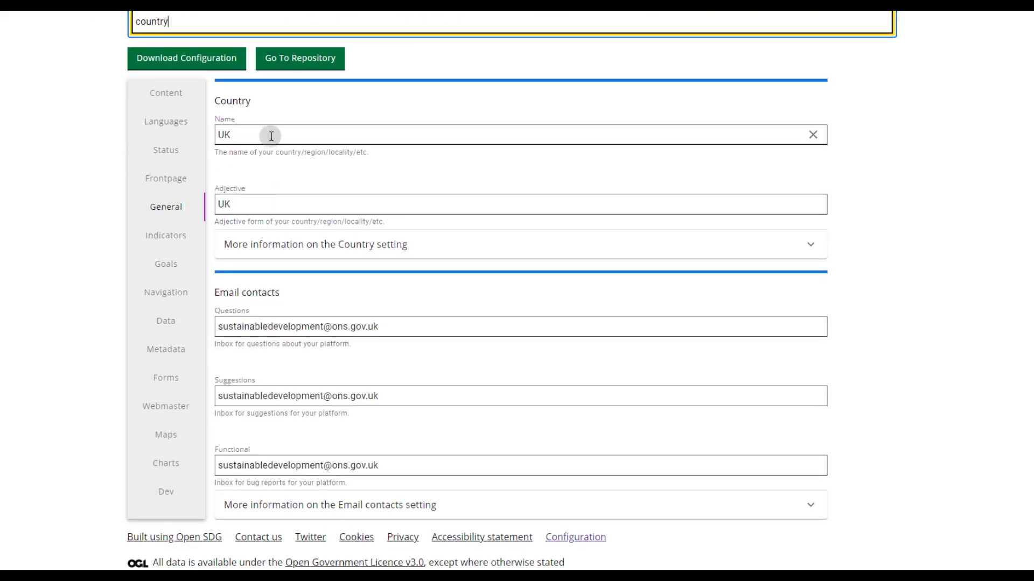
# Set both the country's name and its adjective to England.
pyautogui.doubleClick(271, 137)
pyautogui.write('England')
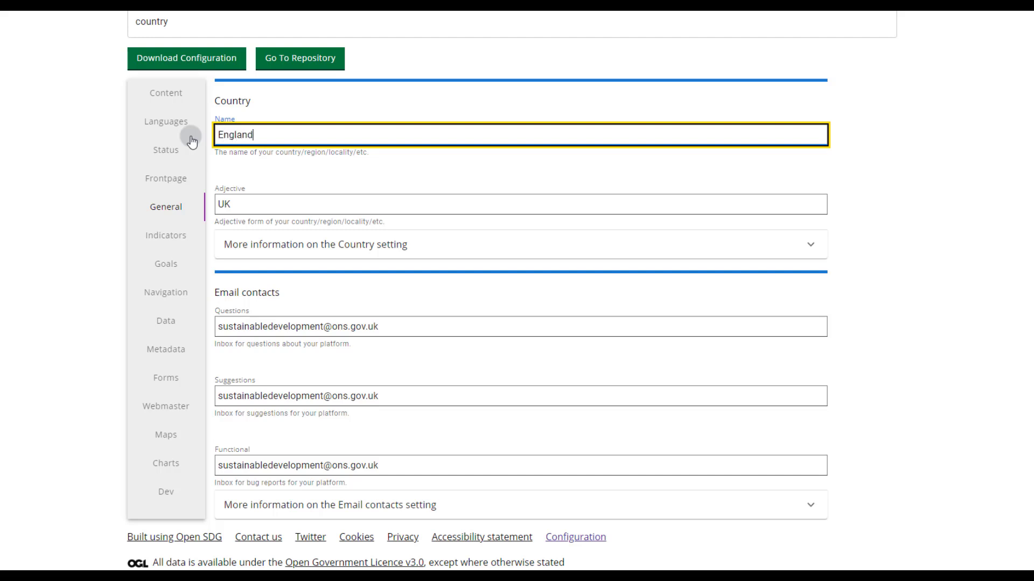
pyautogui.press('Tab')
pyautogui.write('England')
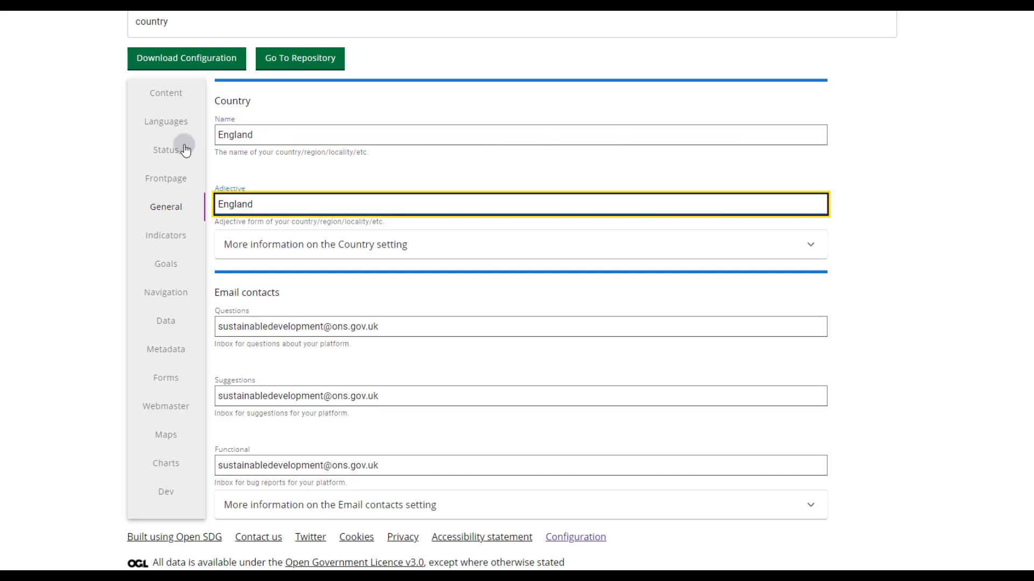
pyautogui.click(76, 144)
# Download the edited site configuration file and acknowledge the upload reminder.
pyautogui.scroll(5, 76, 144)
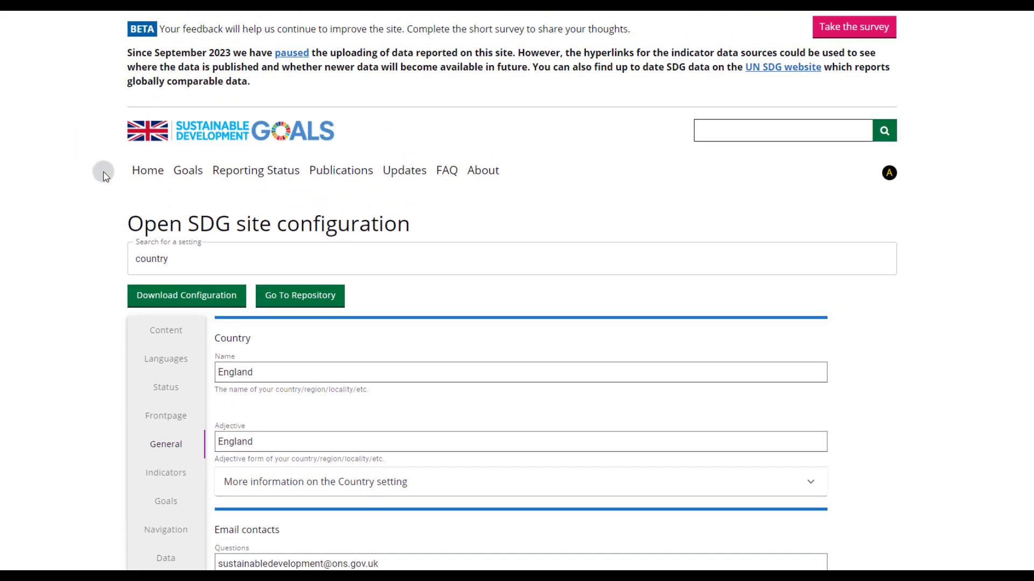
pyautogui.click(192, 306)
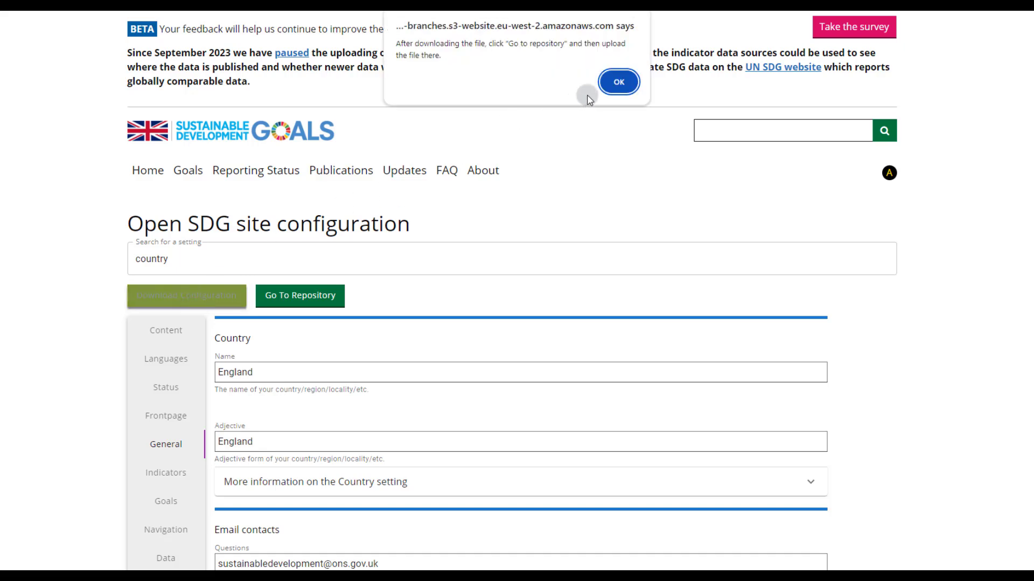
pyautogui.click(615, 85)
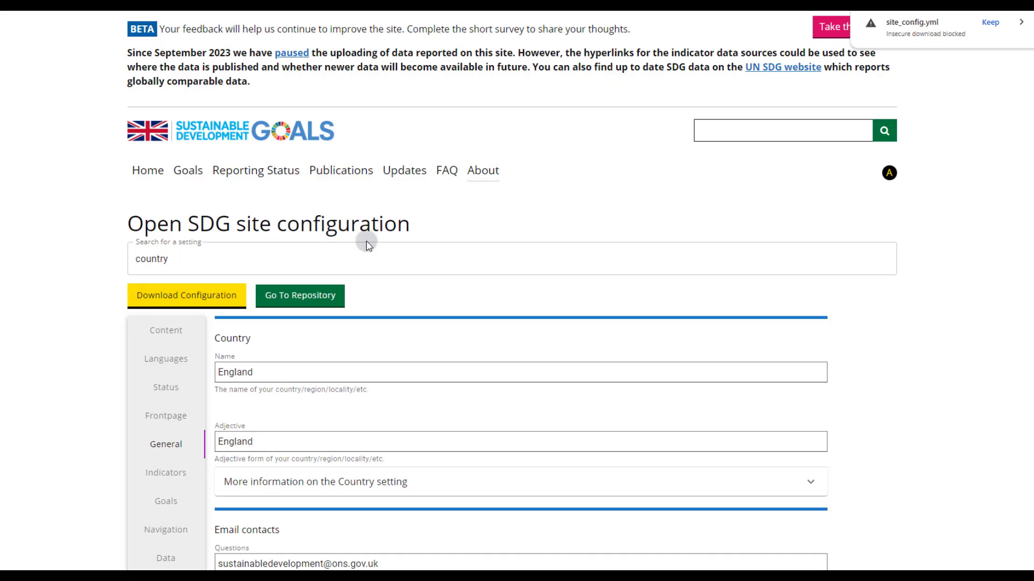
# Go to the site's GitHub repository and add the downloaded site_config.yml as an upload to the _data folder.
pyautogui.click(290, 305)
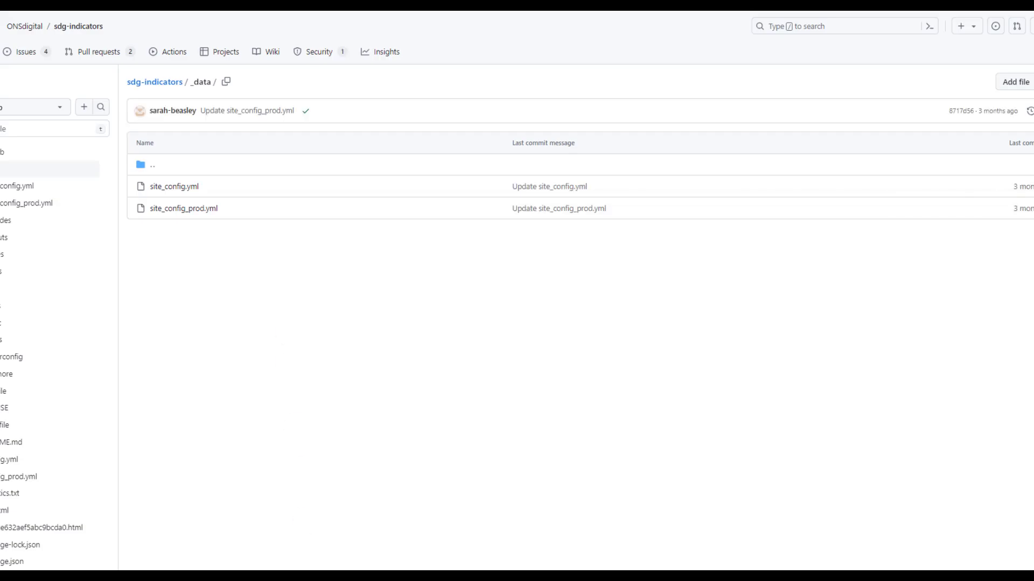
pyautogui.click(945, 97)
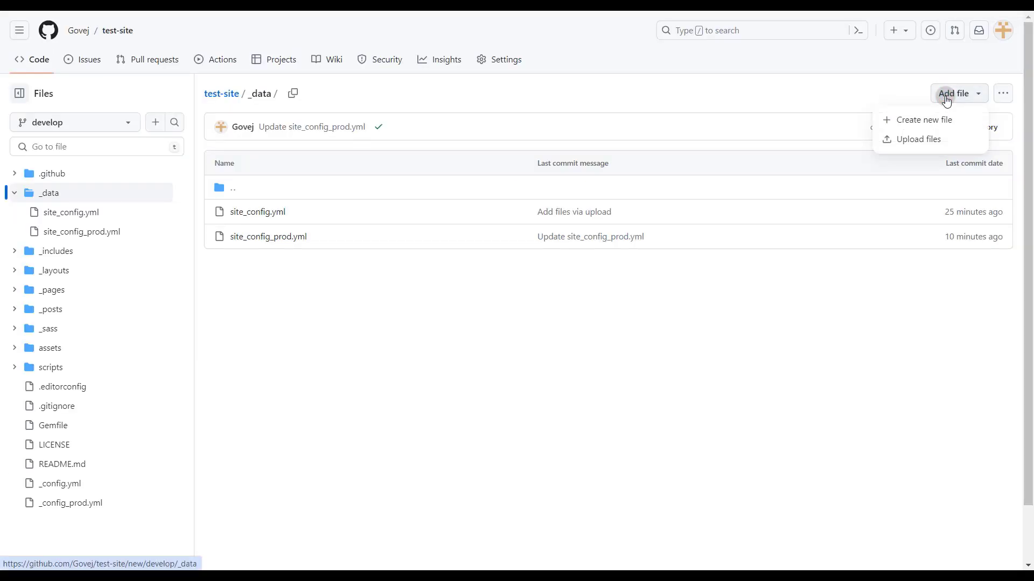
pyautogui.click(921, 138)
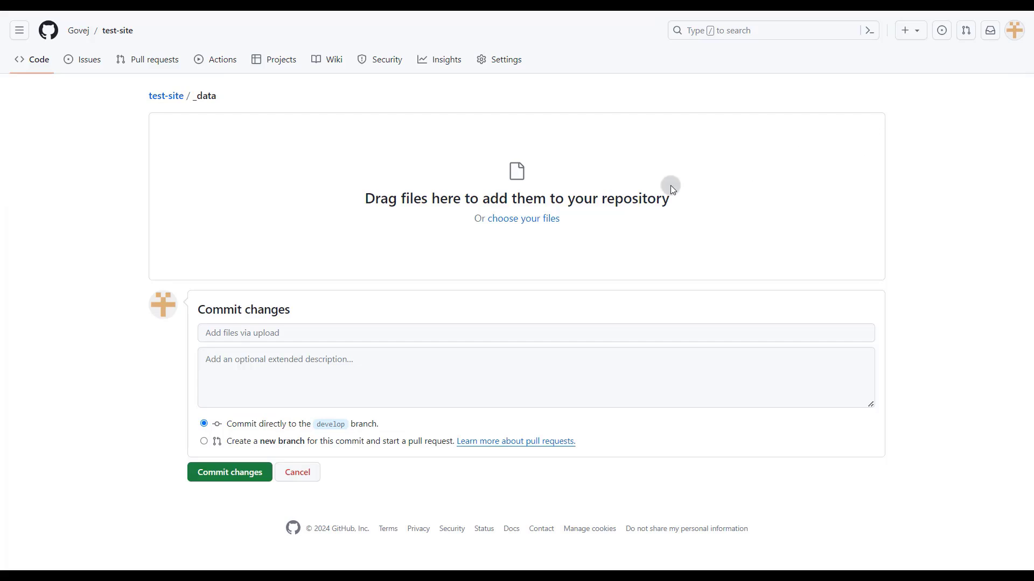
pyautogui.click(529, 220)
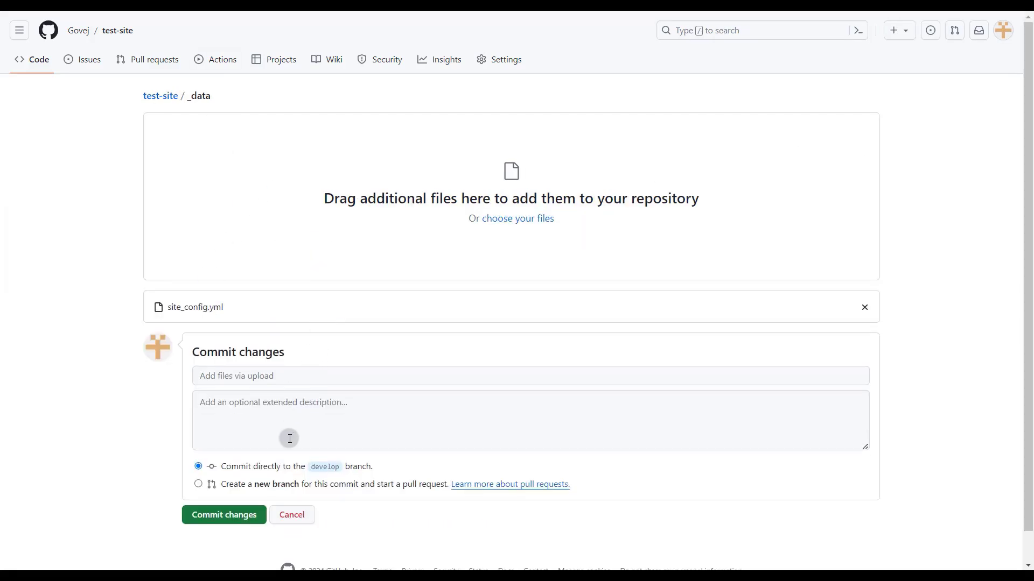
# Propose the uploaded file on a new branch named Country-Name-Change and create a pull request into develop.
pyautogui.click(199, 485)
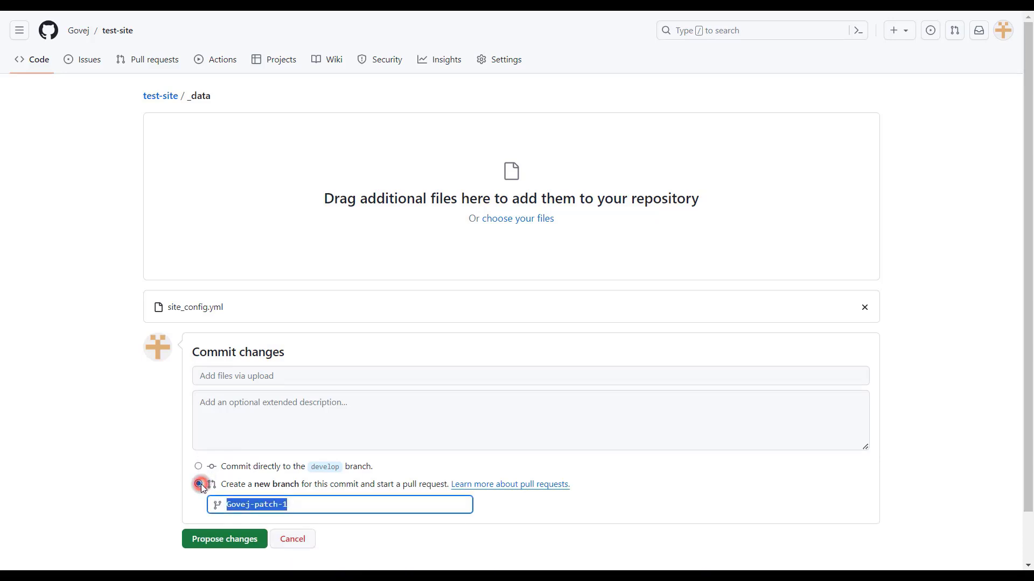
pyautogui.scroll(-1, 161, 452)
pyautogui.write('Country-Name-Change')
pyautogui.click(203, 323)
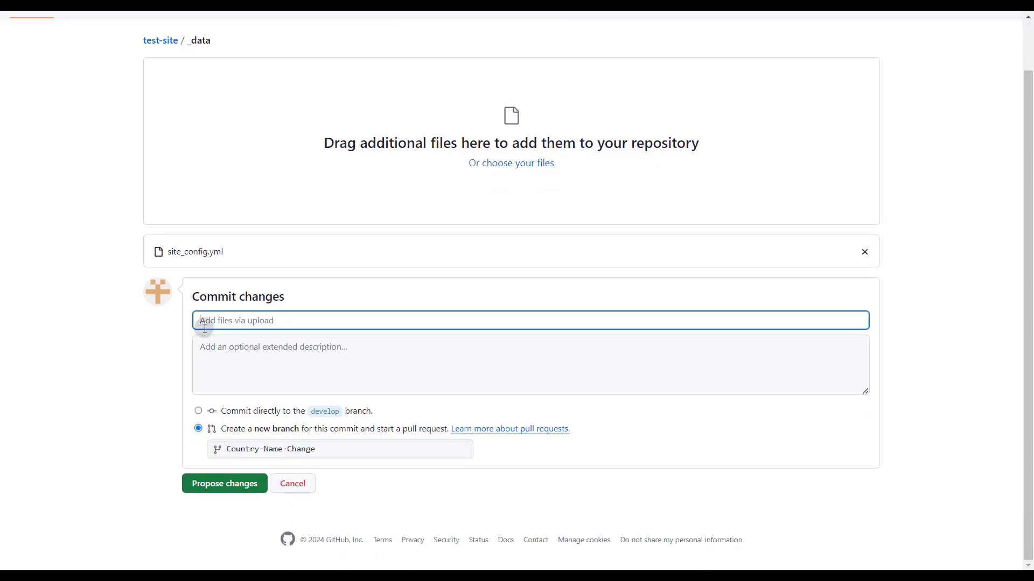
pyautogui.click(224, 485)
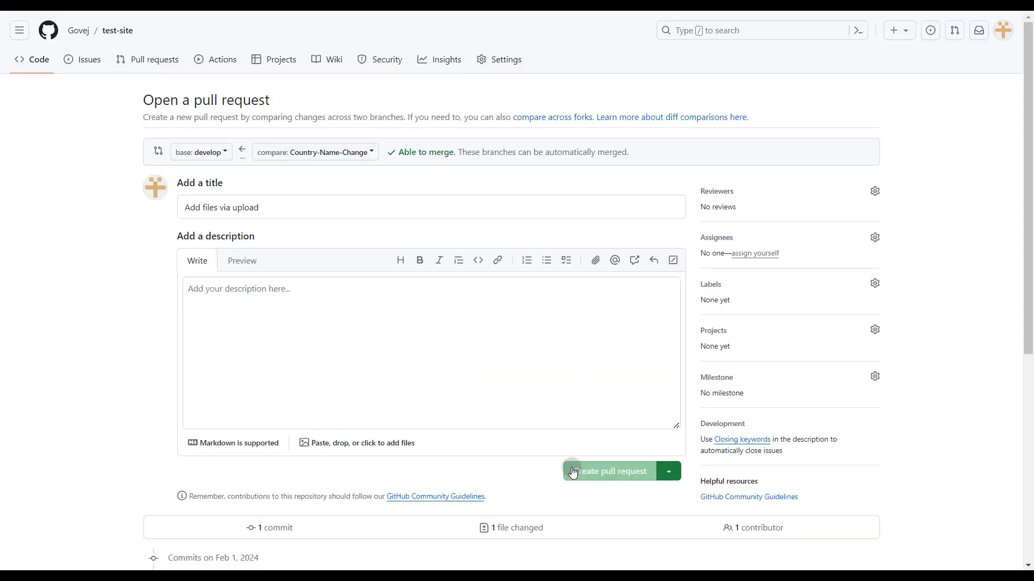
pyautogui.click(570, 471)
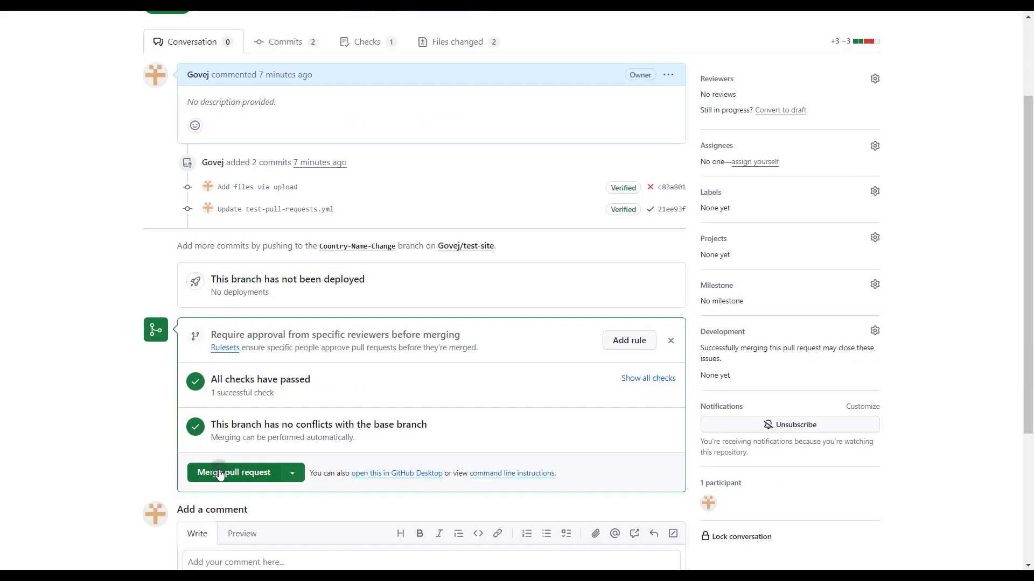
# Merge the pull request into develop and delete the Country-Name-Change branch.
pyautogui.click(220, 473)
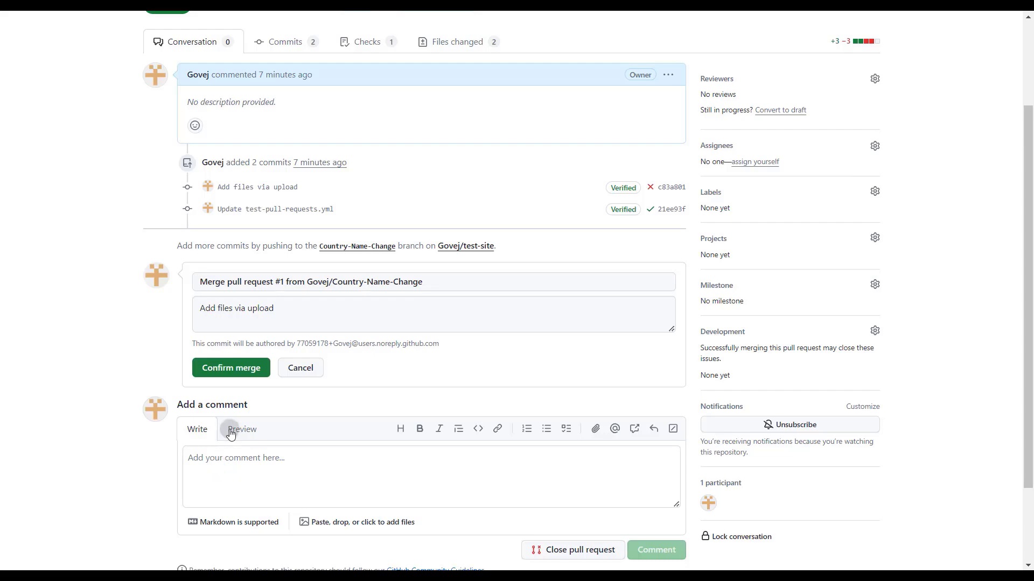
pyautogui.click(225, 377)
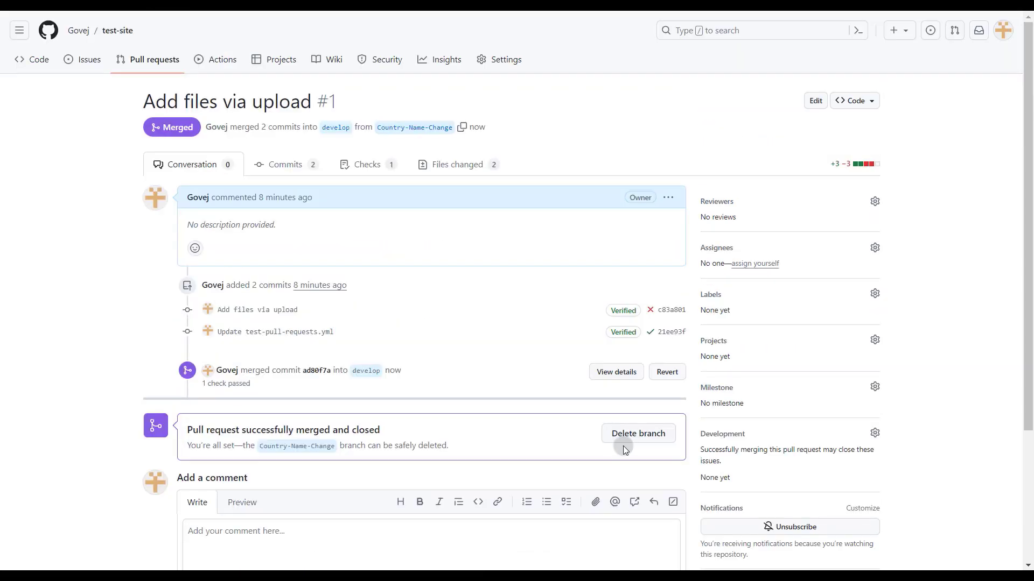
pyautogui.click(631, 439)
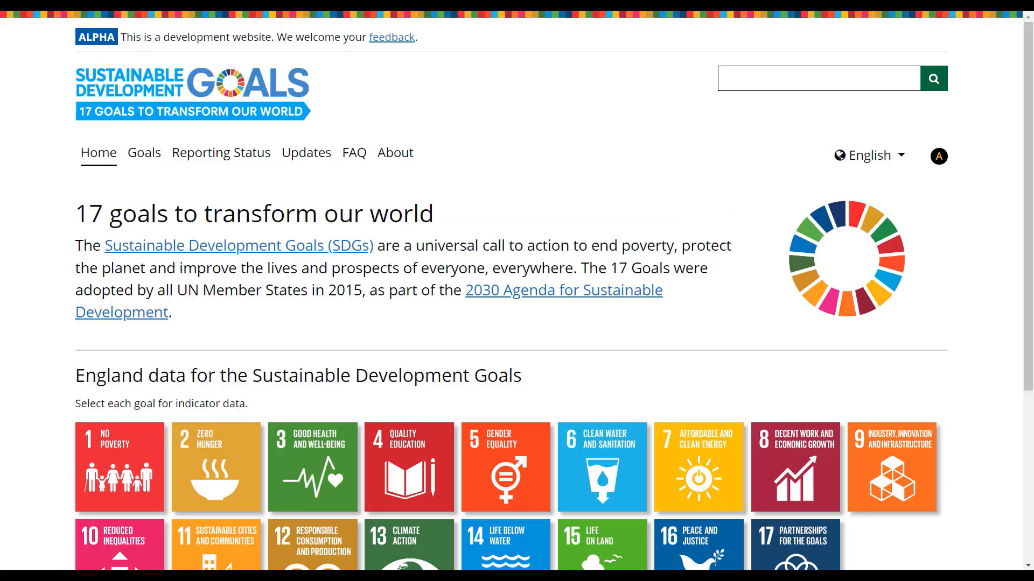
# Check the country name in the data heading on the site's home page.
pyautogui.moveTo(67, 379); pyautogui.dragTo(146, 376)
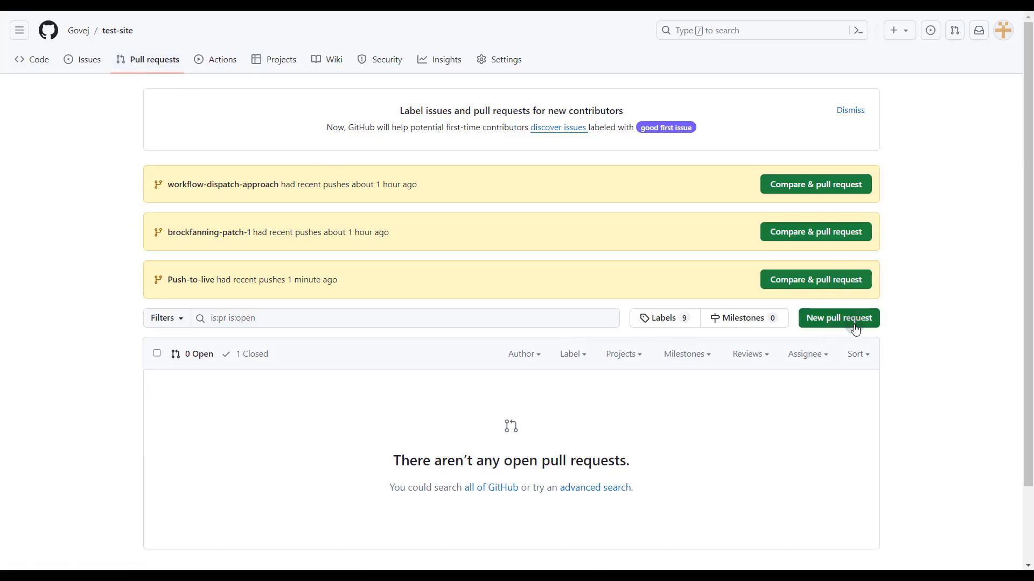
# Create a pull request from develop into master in the test-site repository and merge it.
pyautogui.click(855, 328)
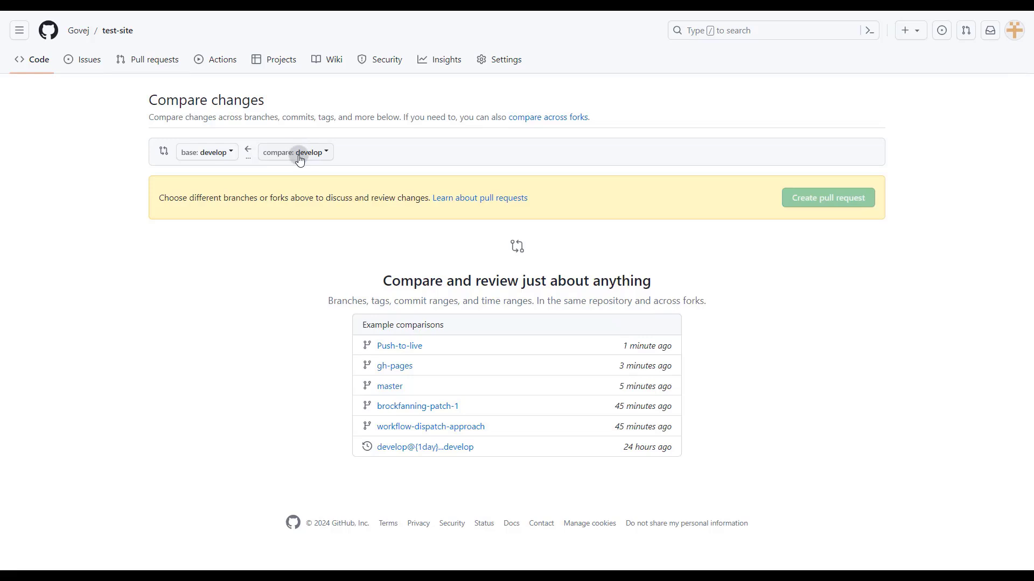
pyautogui.click(212, 154)
pyautogui.write('master')
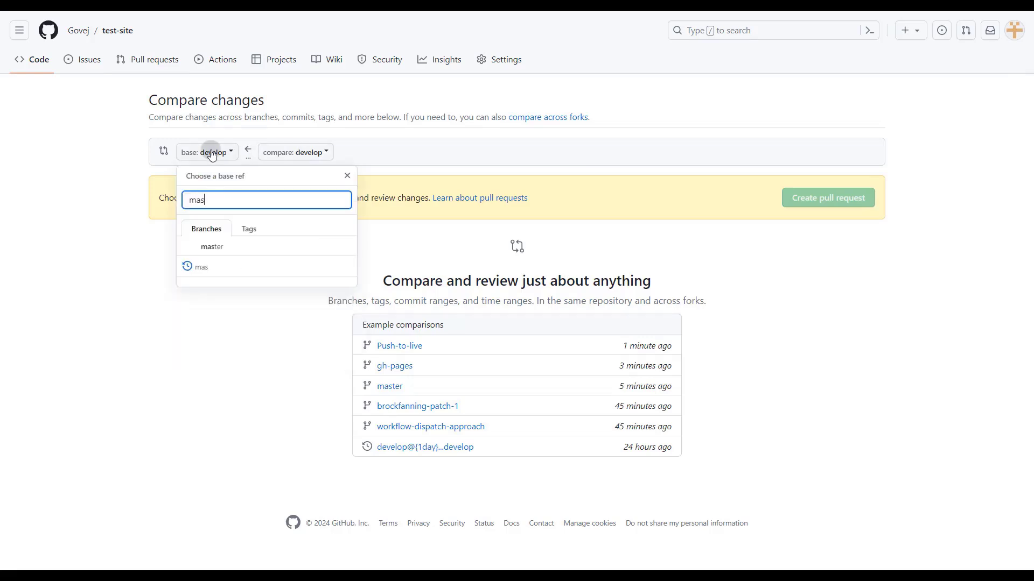
pyautogui.click(236, 255)
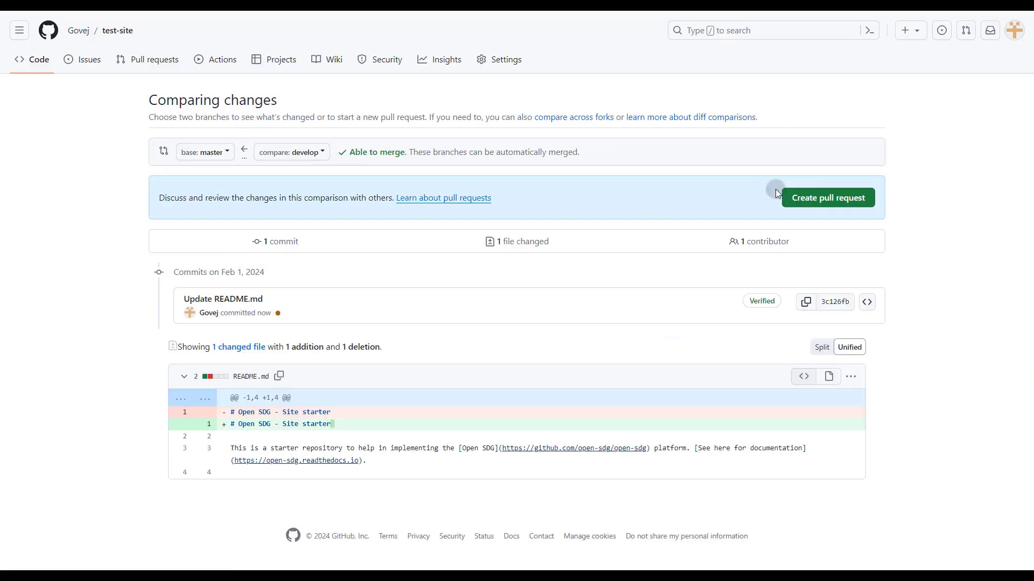
pyautogui.click(815, 198)
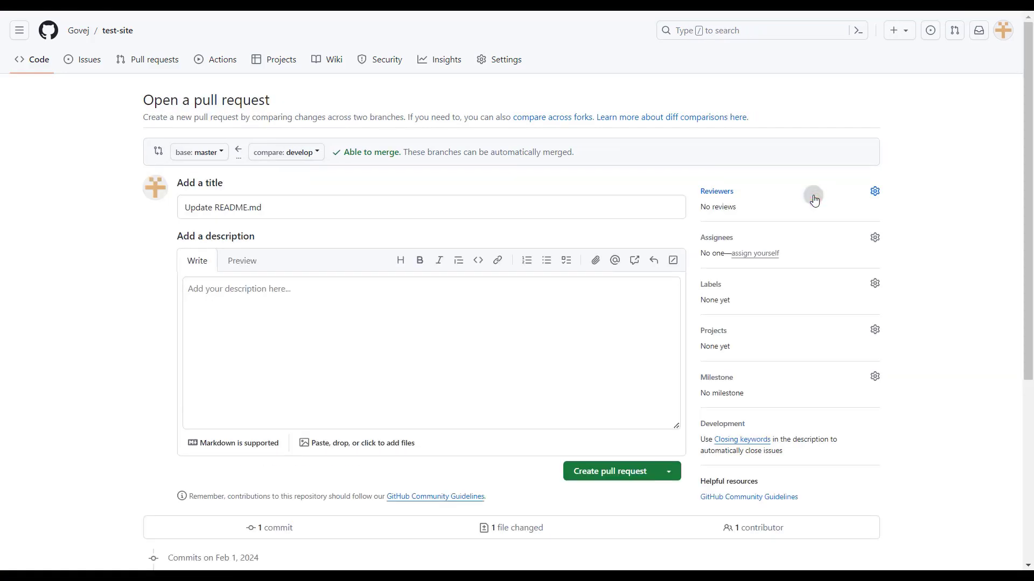
pyautogui.click(594, 471)
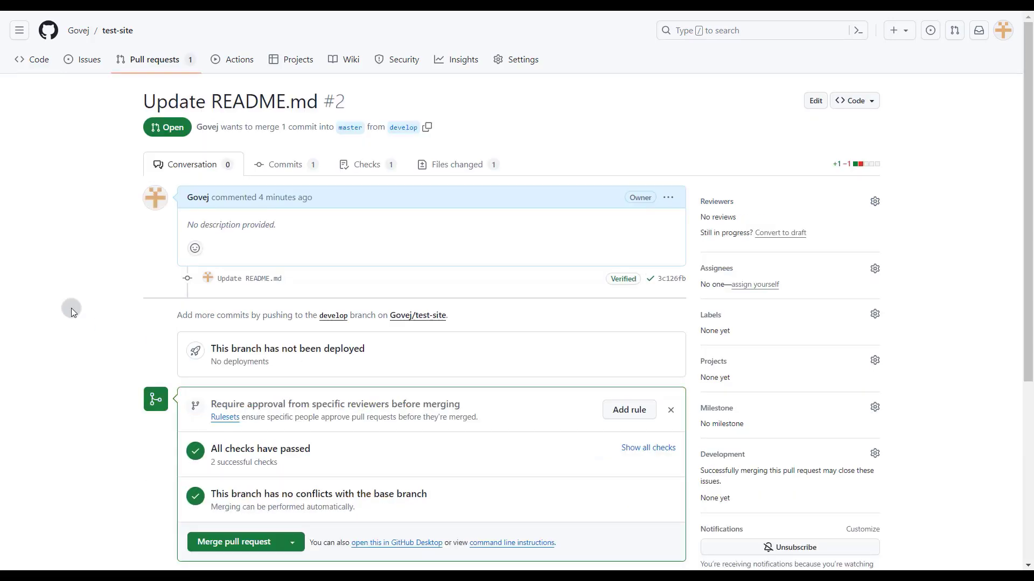
pyautogui.click(232, 541)
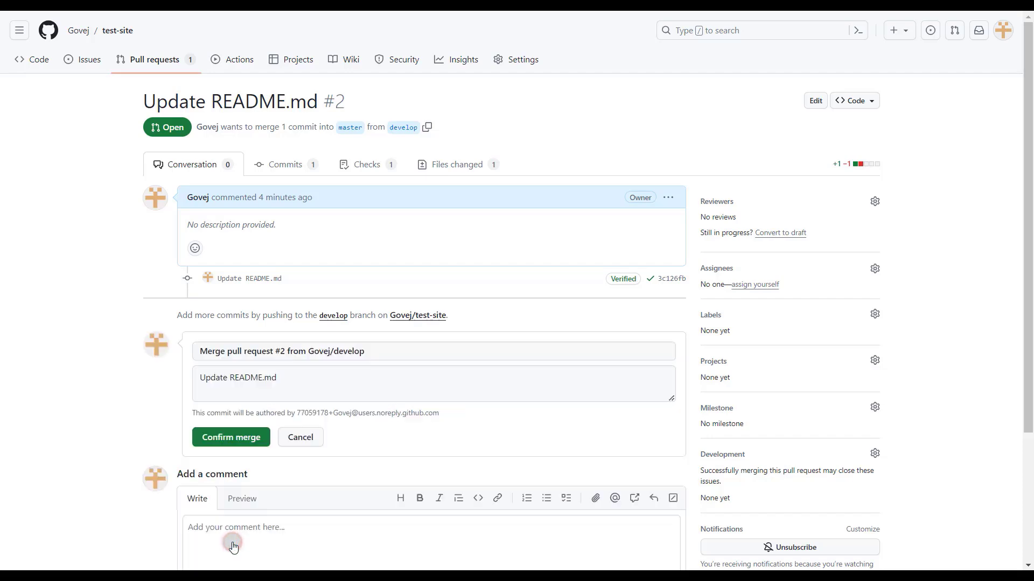
pyautogui.click(226, 447)
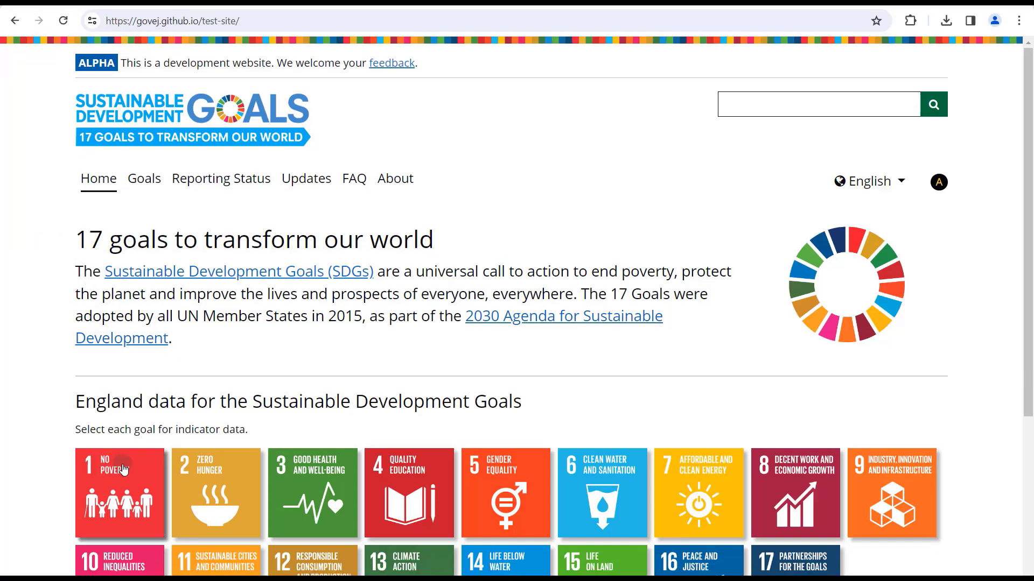
# Go to indicator 1.1.1 under Goal 1 on the SDG site and open its configuration for editing.
pyautogui.click(123, 472)
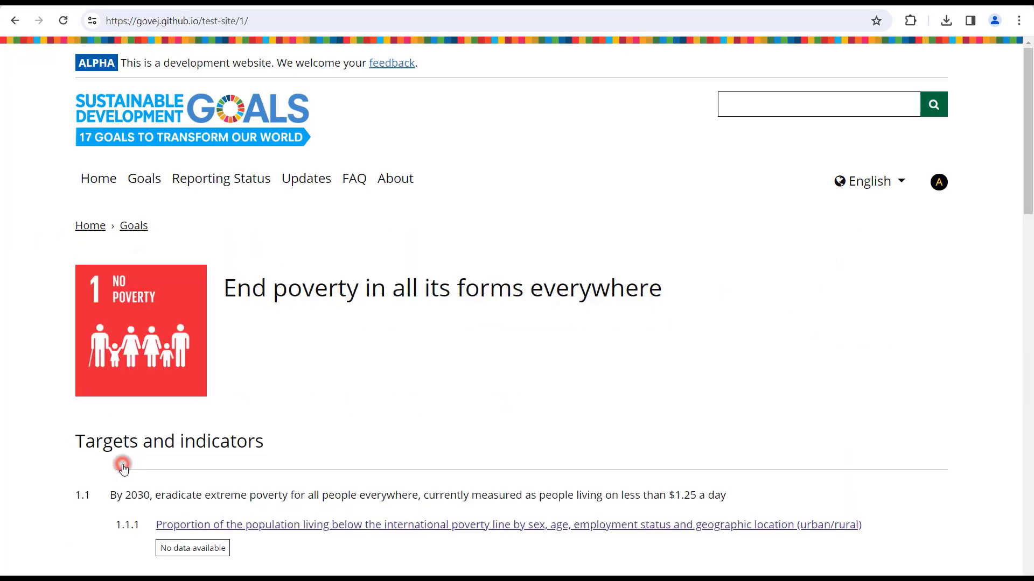
pyautogui.click(273, 523)
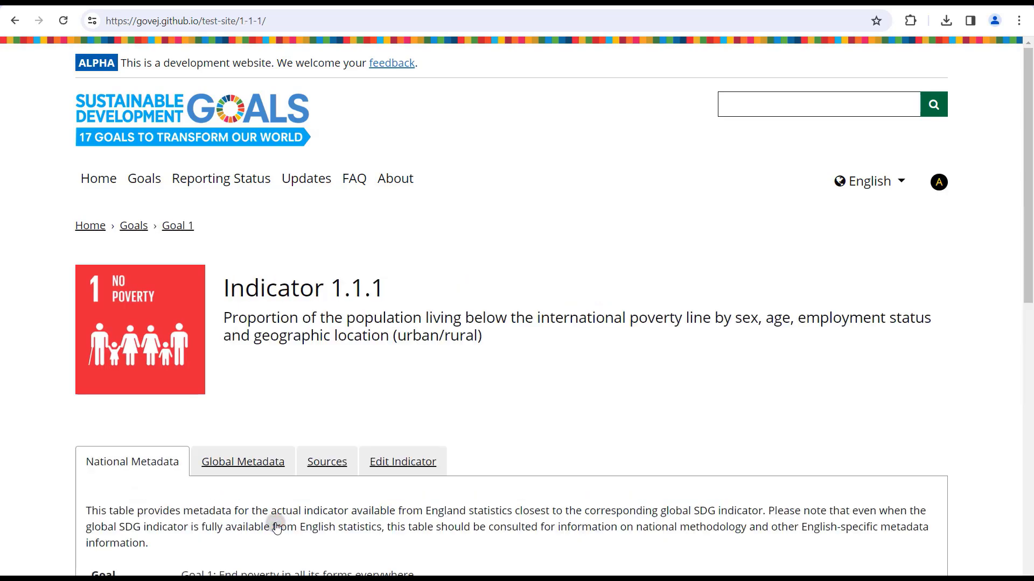
pyautogui.click(390, 463)
pyautogui.click(391, 466)
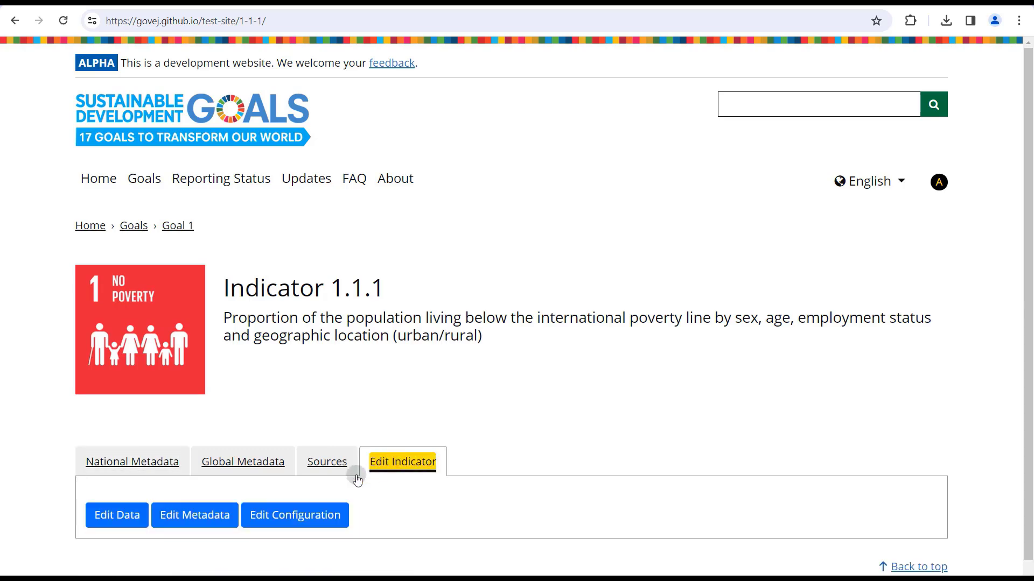
pyautogui.click(309, 514)
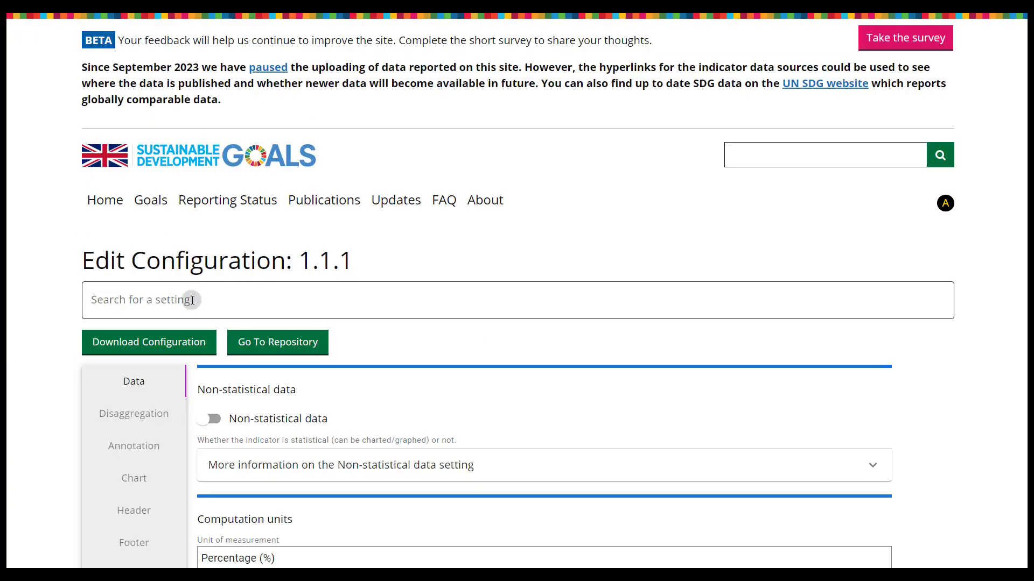
# Download the configuration file for indicator 1.1.1, acknowledge the upload reminder, and go to its repository.
pyautogui.click(182, 357)
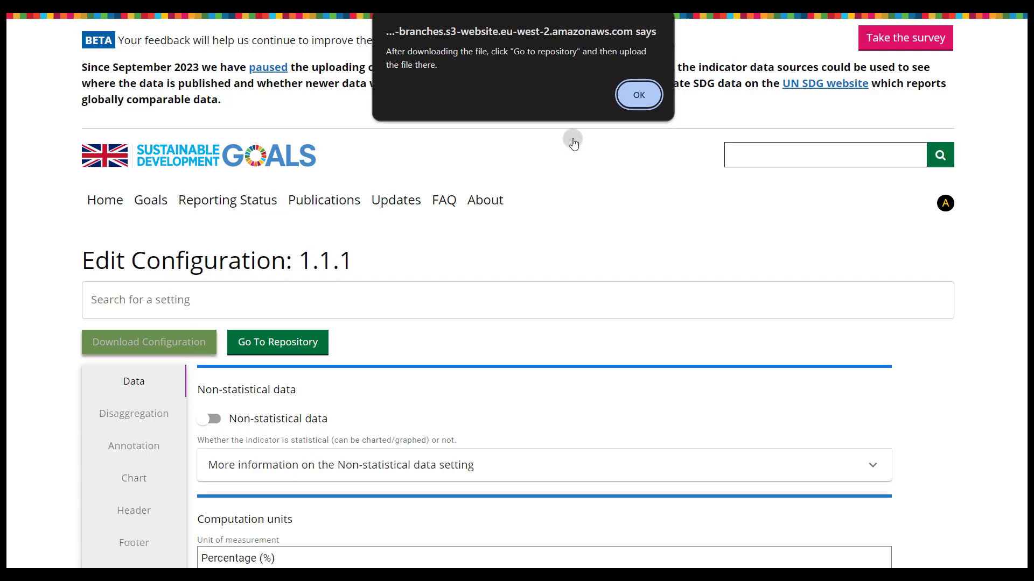
pyautogui.click(632, 104)
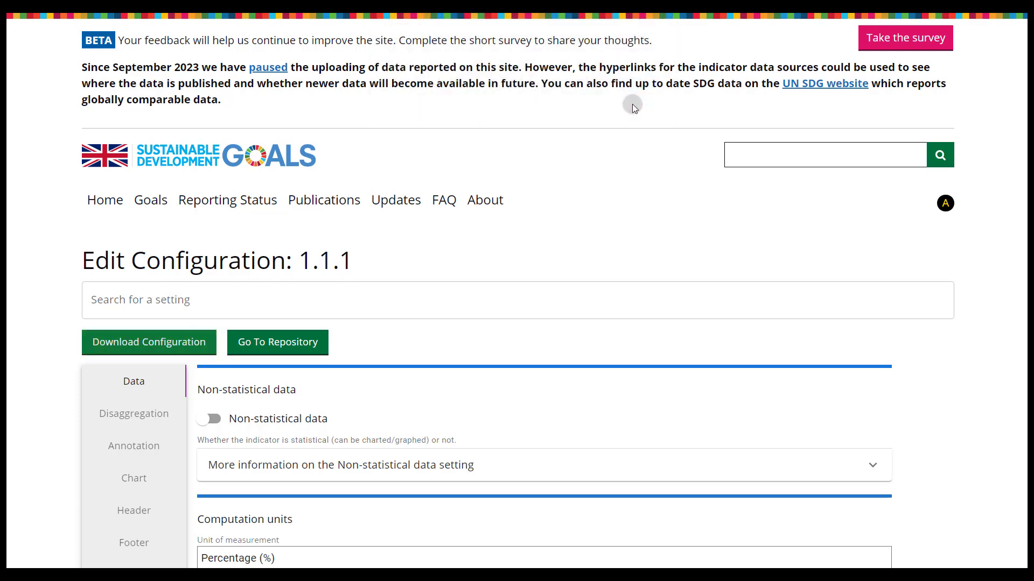
pyautogui.click(408, 254)
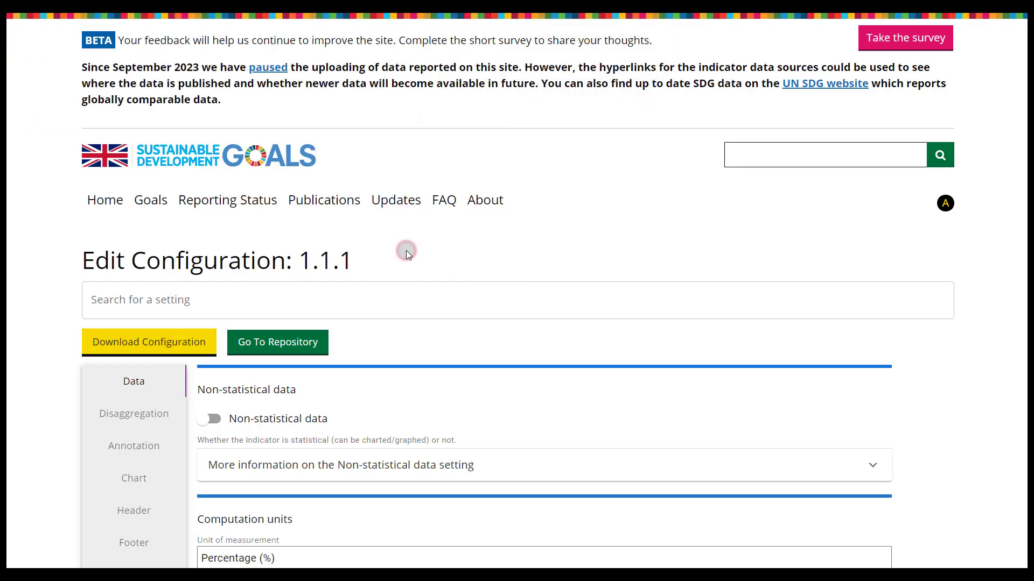
pyautogui.click(264, 342)
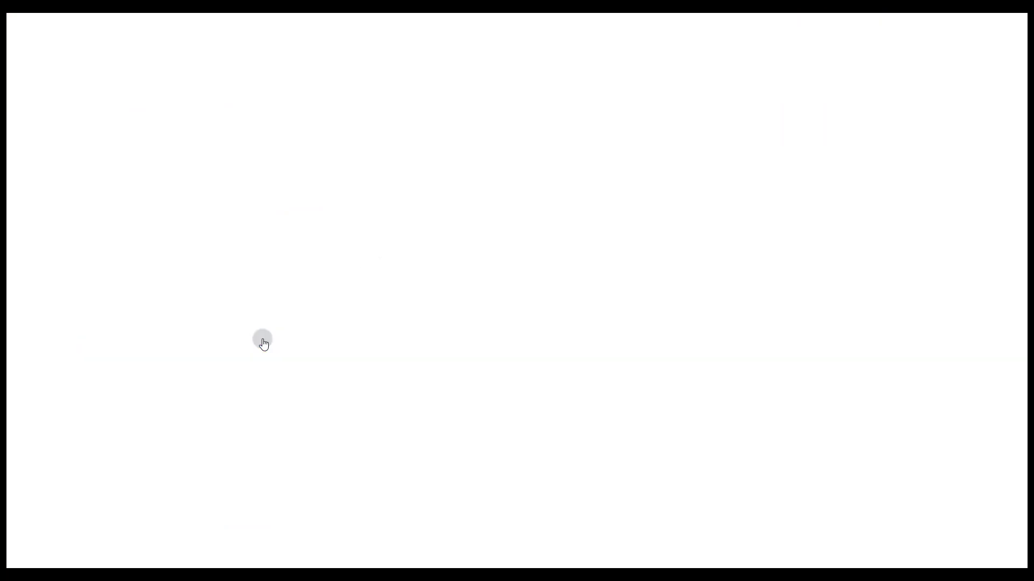